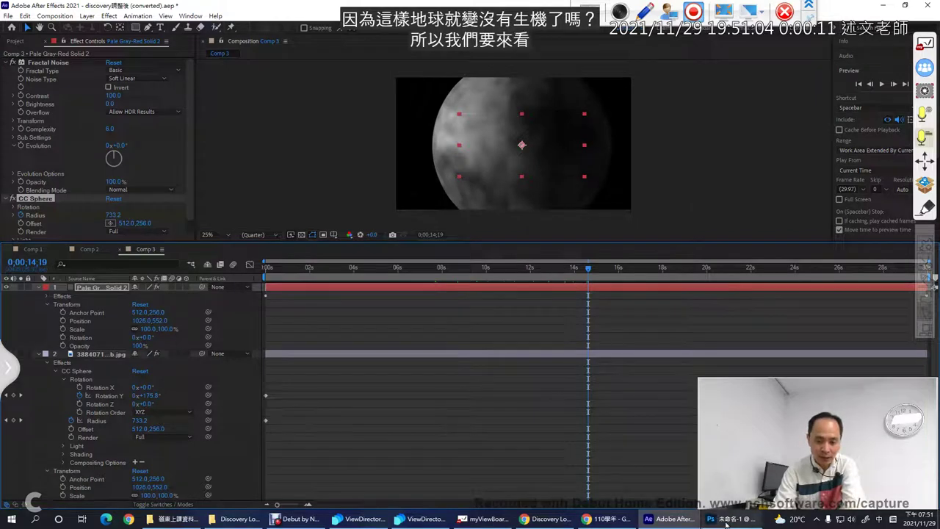
Switch to Photoshop and place 世界地圖.jpg from the (Footage) folder into the open document.
{"action": "left_click", "coordinate": [712, 516]}
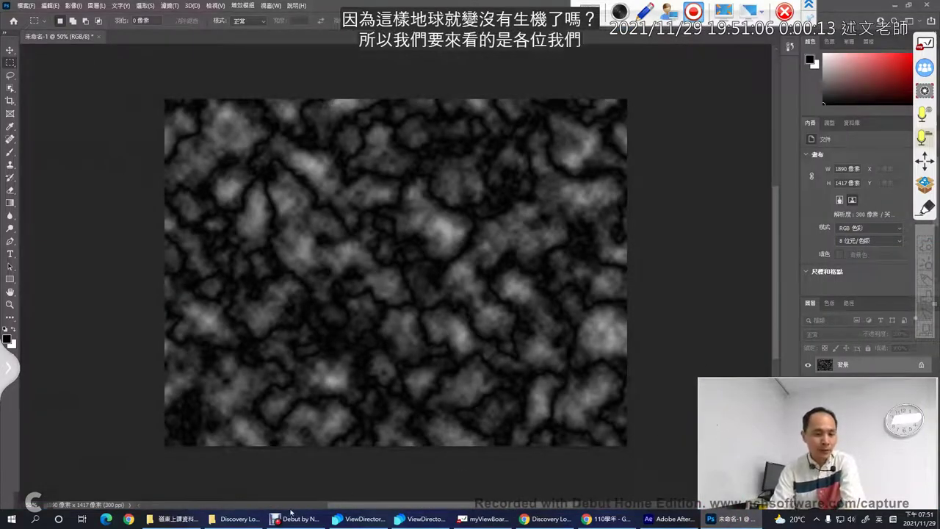
{"action": "mouse_move", "coordinate": [230, 522]}
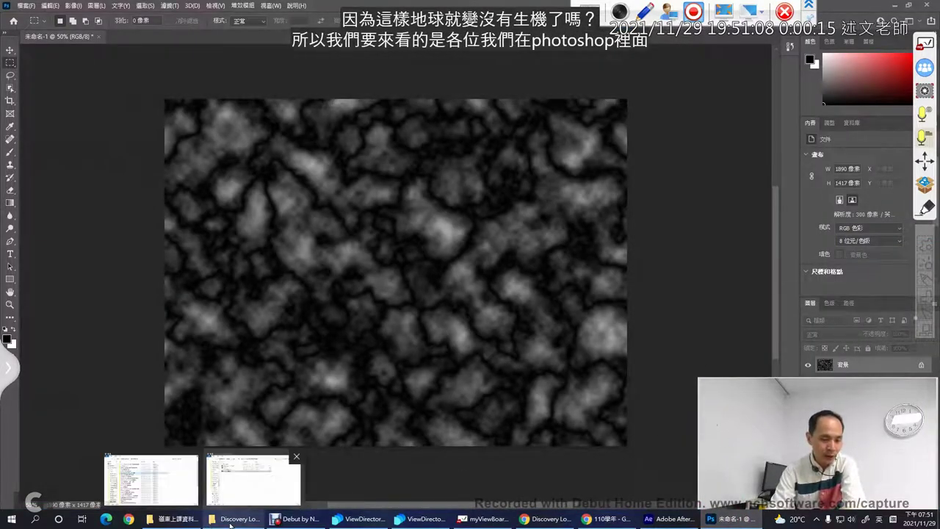
{"action": "left_click", "coordinate": [253, 474]}
{"action": "double_click", "coordinate": [379, 166]}
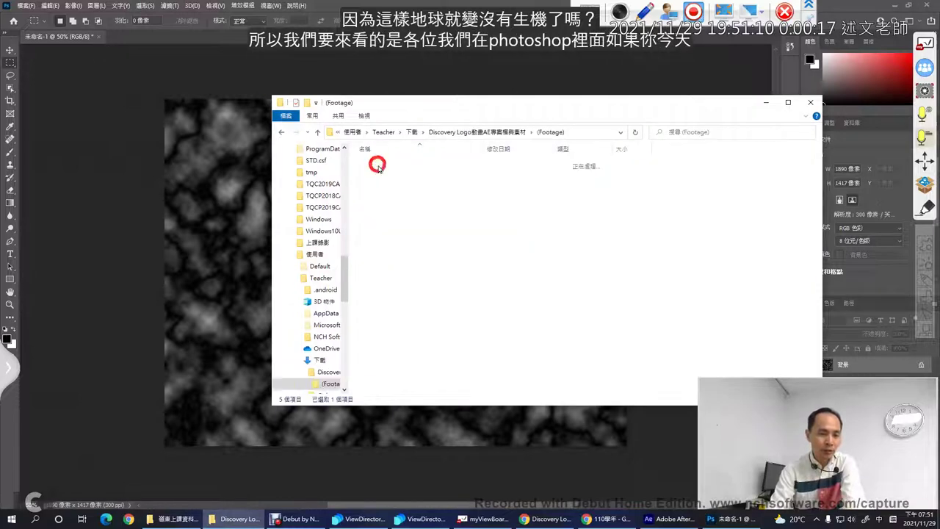
{"action": "left_click", "coordinate": [375, 165]}
{"action": "left_click_drag", "start_coordinate": [376, 166], "coordinate": [186, 235]}
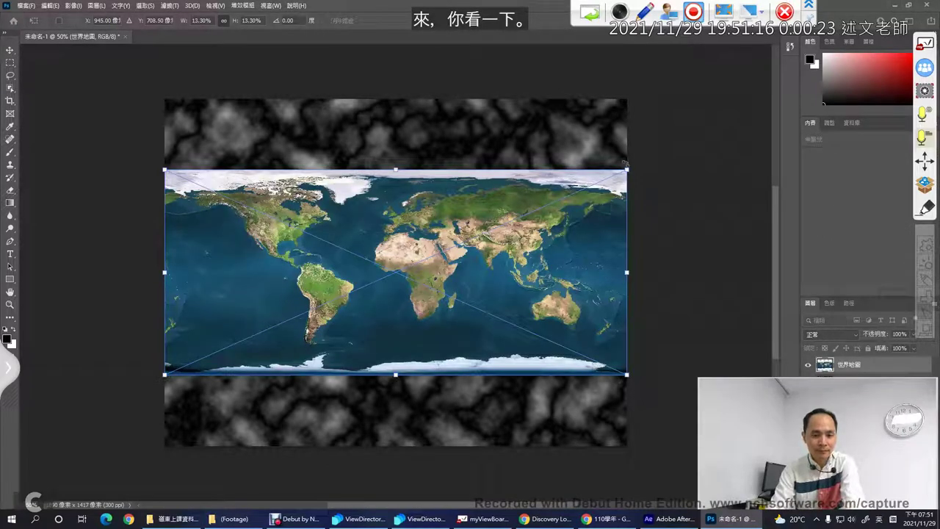
Scale the placed world map up to about 21.20% so it spans beyond the canvas width, and commit the transform.
{"action": "left_click_drag", "start_coordinate": [626, 170], "coordinate": [765, 108]}
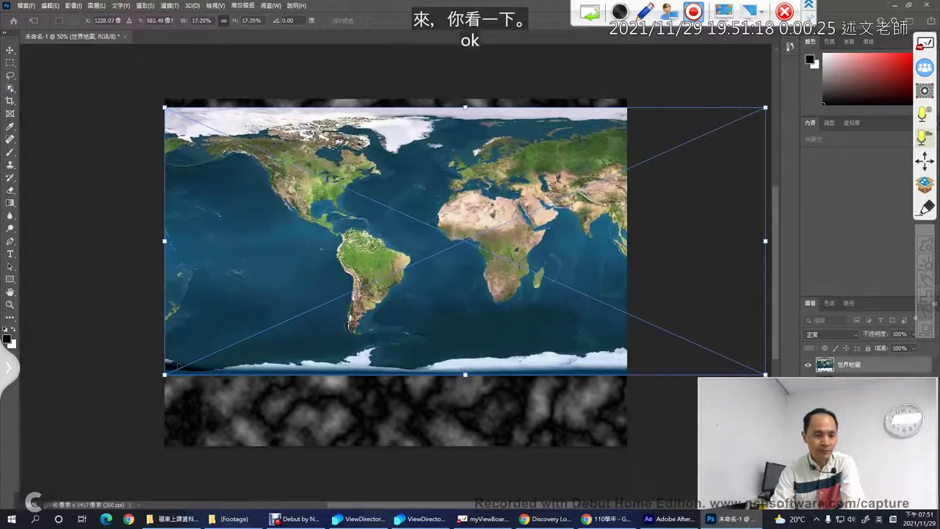
{"action": "left_click_drag", "start_coordinate": [166, 376], "coordinate": [21, 394]}
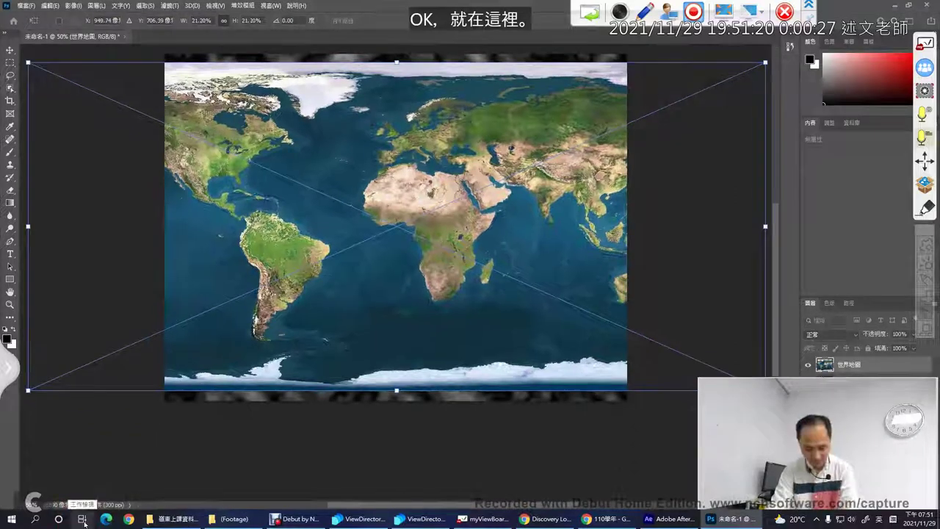
{"action": "key", "text": "Return"}
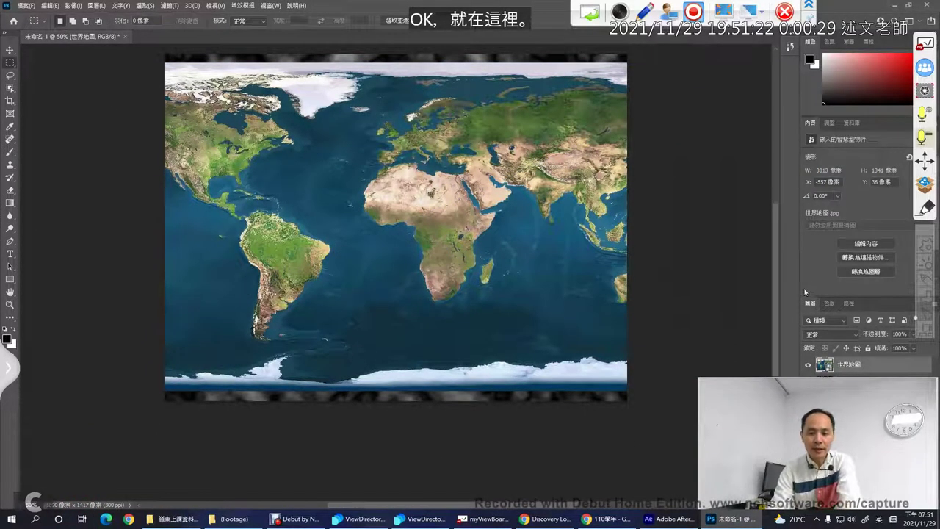
Convert the 背景 layer into a regular layer and stack it above the 世界地圖 layer.
{"action": "left_click_drag", "start_coordinate": [782, 281], "coordinate": [604, 278]}
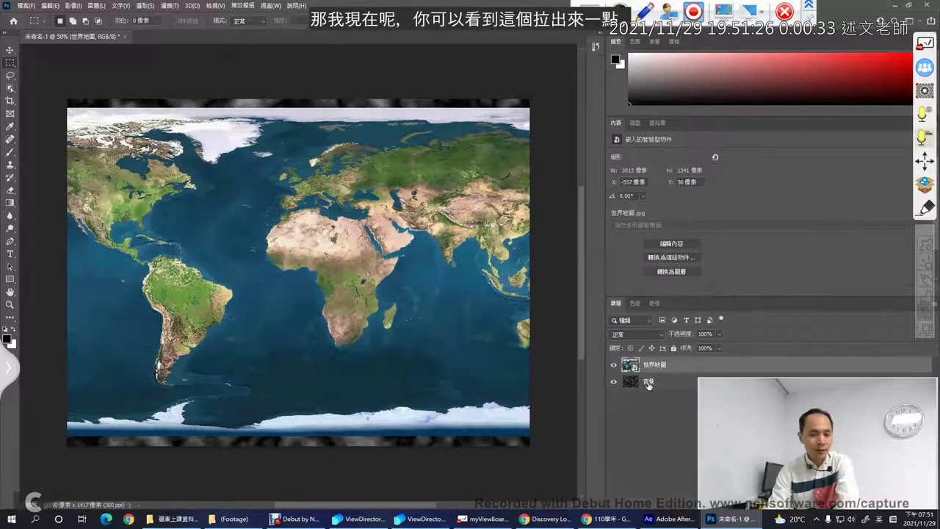
{"action": "double_click", "coordinate": [648, 383]}
{"action": "key", "text": "Return"}
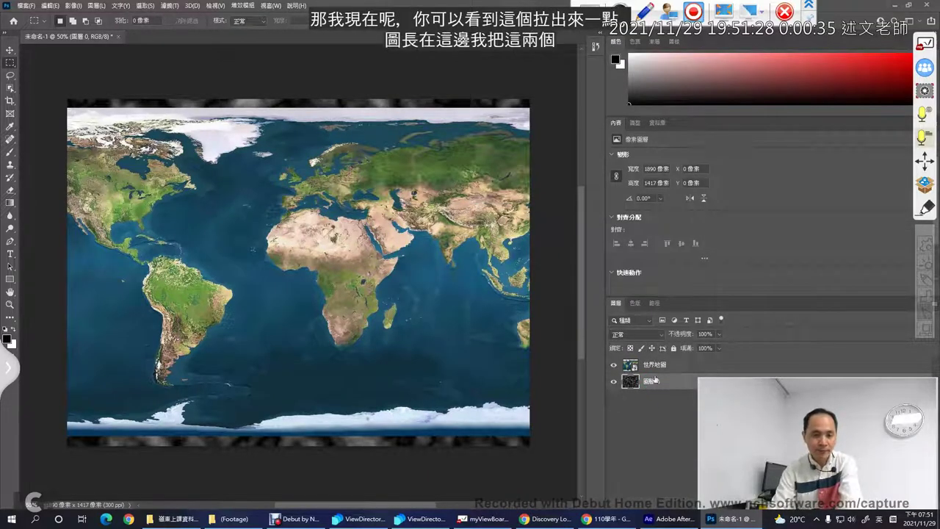
{"action": "left_click_drag", "start_coordinate": [654, 380], "coordinate": [654, 361]}
{"action": "left_click", "coordinate": [654, 384]}
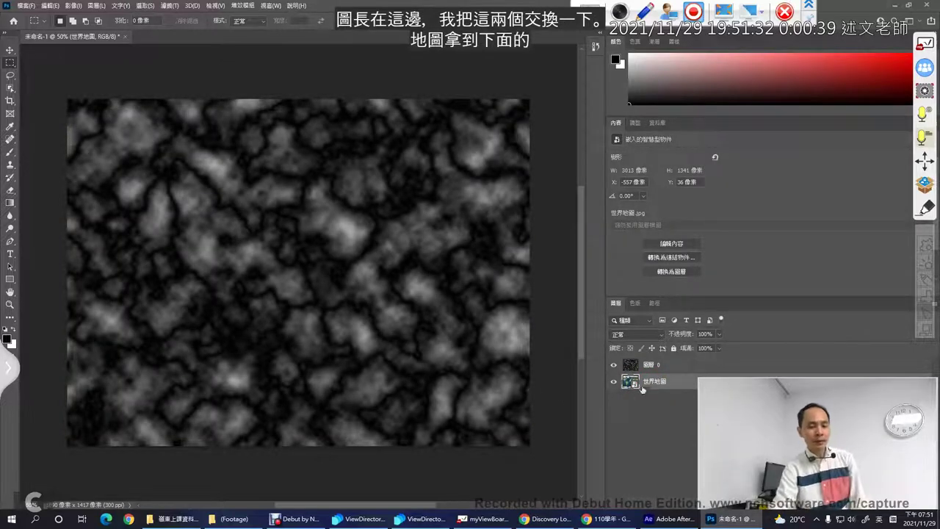
Capture the blend mode list of 圖層 0 as a screenshot and pin it as a floating image on screen.
{"action": "left_click", "coordinate": [653, 366]}
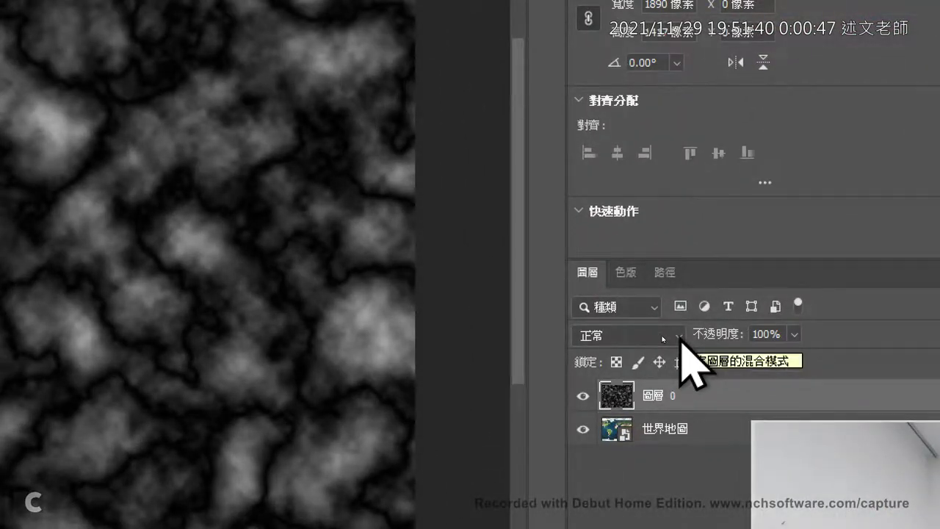
{"action": "left_click", "coordinate": [680, 337]}
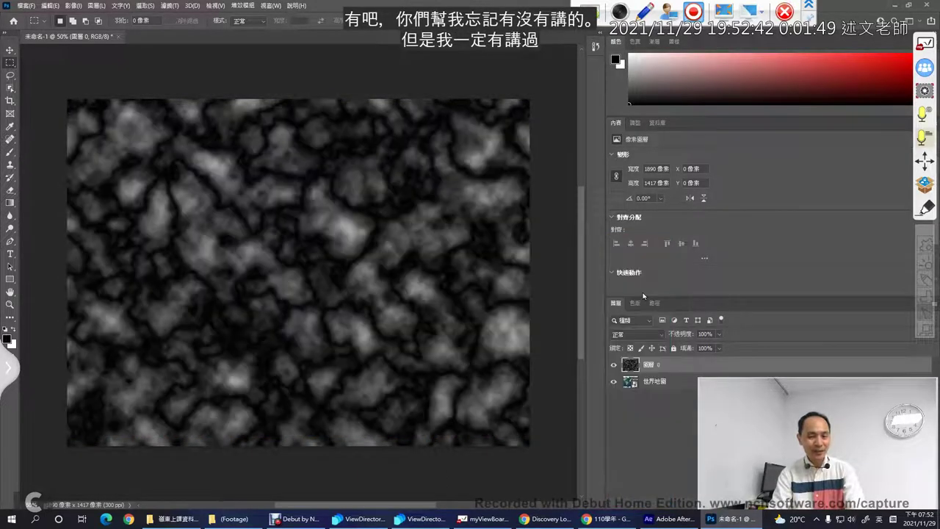
{"action": "key", "text": "F1"}
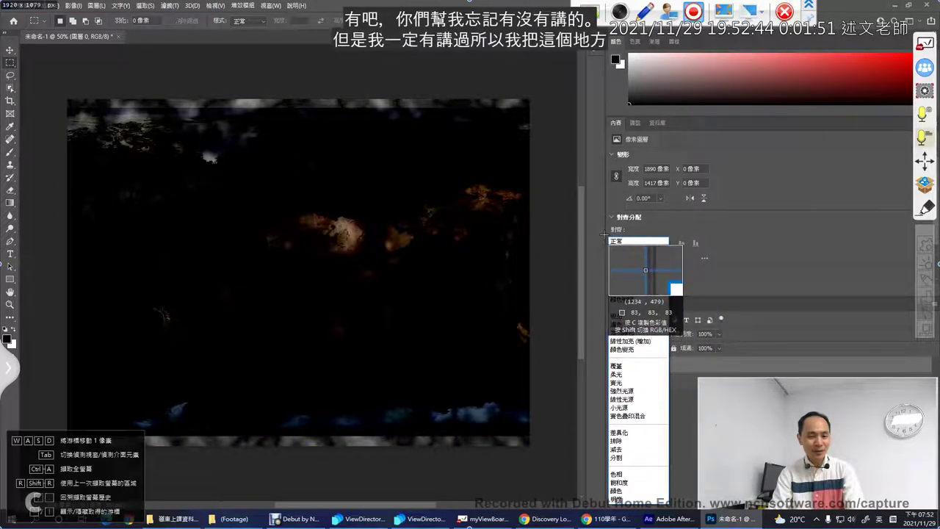
{"action": "left_click_drag", "start_coordinate": [602, 236], "coordinate": [673, 506]}
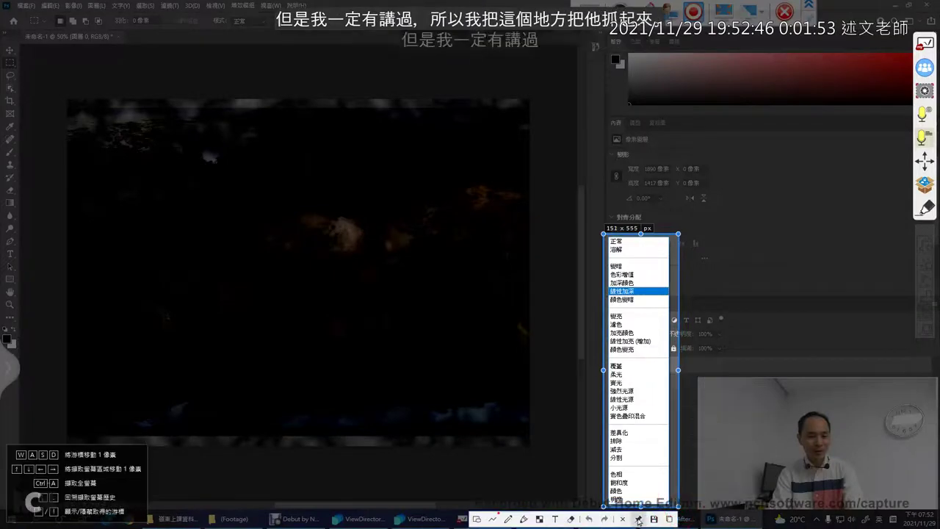
{"action": "left_click", "coordinate": [639, 519]}
{"action": "left_click_drag", "start_coordinate": [631, 430], "coordinate": [597, 305]}
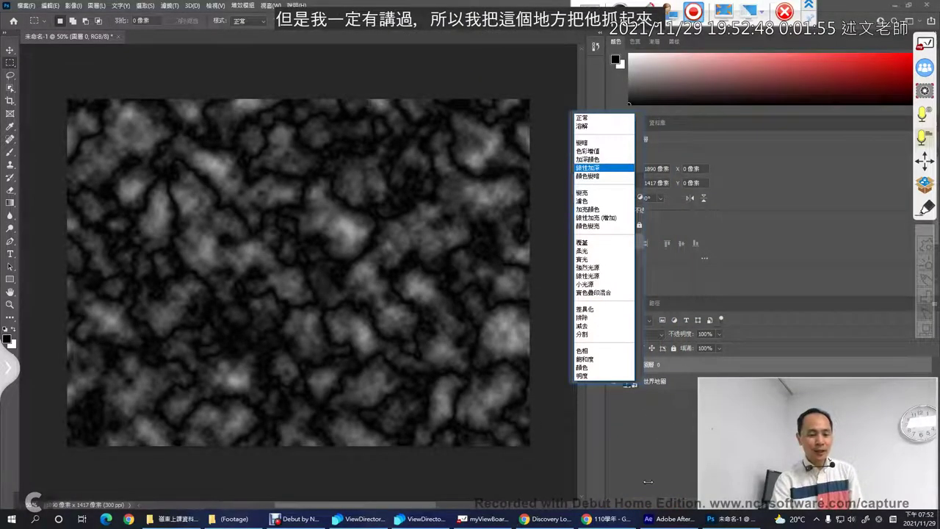
Switch to After Effects, collapse both Comp 3 layers and reduce the timeline's height to give the composition view more room.
{"action": "left_click", "coordinate": [667, 519]}
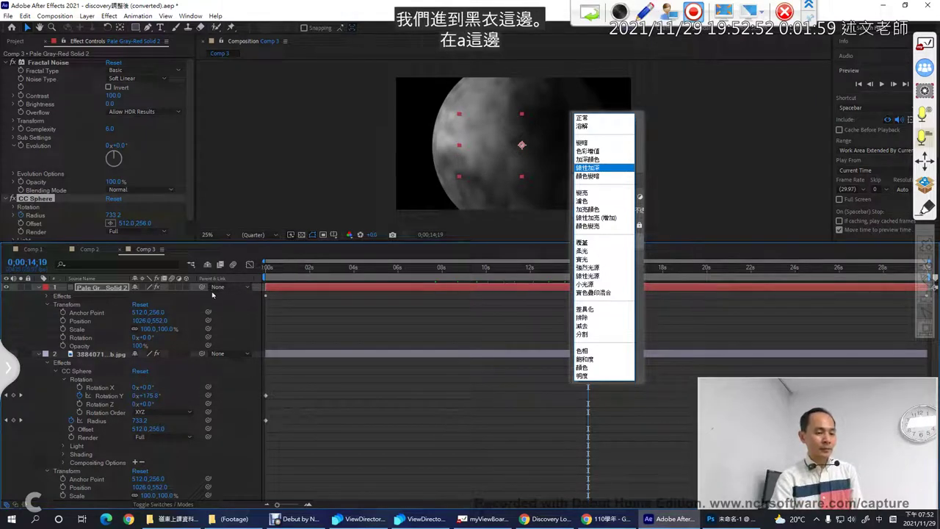
{"action": "left_click", "coordinate": [39, 353]}
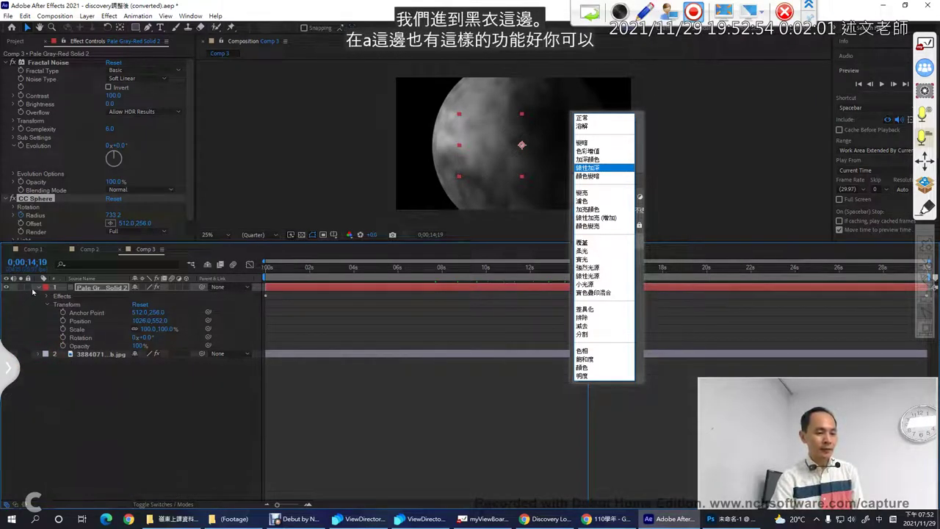
{"action": "left_click", "coordinate": [38, 287]}
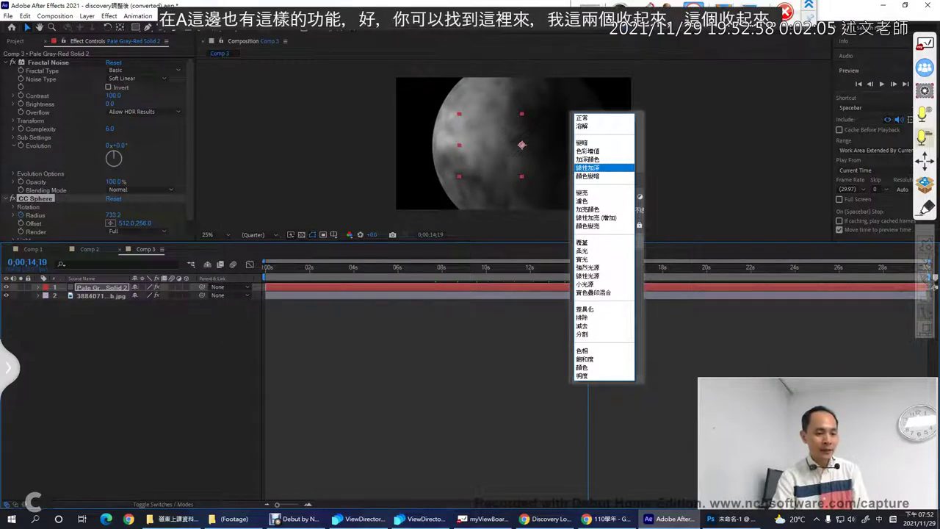
{"action": "left_click_drag", "start_coordinate": [285, 242], "coordinate": [285, 330]}
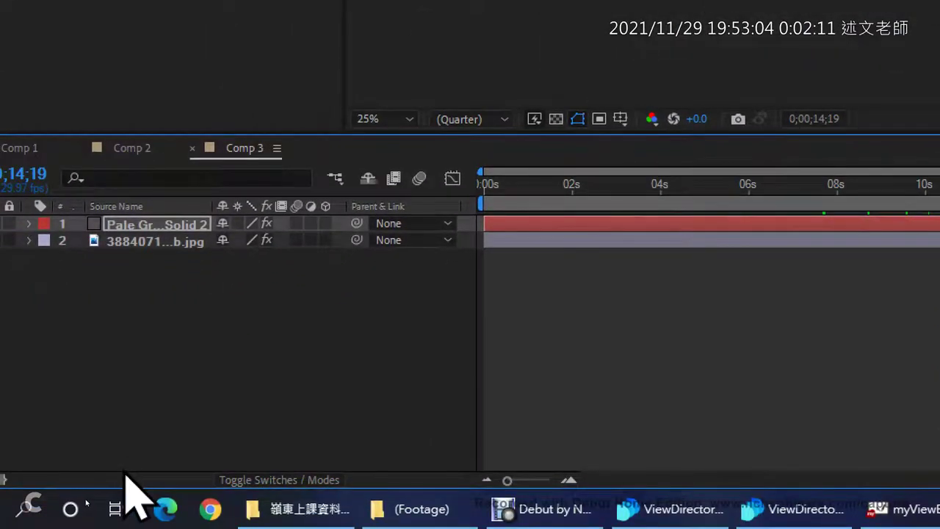
Mark Toggle Switches / Modes with a red arrow and outline, and display the Mode and TrkMat columns for the Comp 3 layers.
{"action": "left_click_drag", "start_coordinate": [299, 267], "coordinate": [214, 278]}
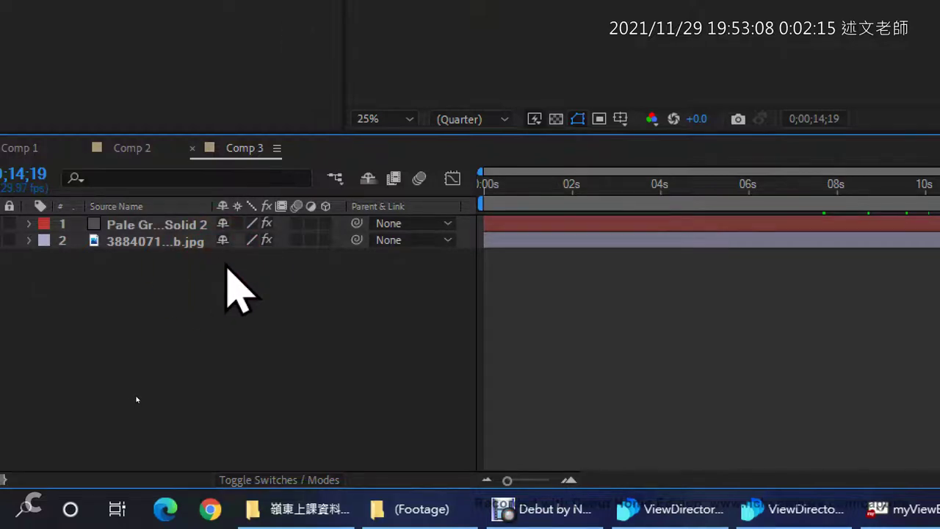
{"action": "mouse_move", "coordinate": [306, 380]}
{"action": "left_mouse_down"}
{"action": "mouse_move", "coordinate": [310, 458]}
{"action": "mouse_move", "coordinate": [302, 453]}
{"action": "mouse_move", "coordinate": [338, 424]}
{"action": "left_mouse_up"}
{"action": "mouse_move", "coordinate": [301, 486]}
{"action": "left_mouse_down"}
{"action": "mouse_move", "coordinate": [211, 497]}
{"action": "mouse_move", "coordinate": [217, 478]}
{"action": "mouse_move", "coordinate": [367, 493]}
{"action": "left_mouse_up"}
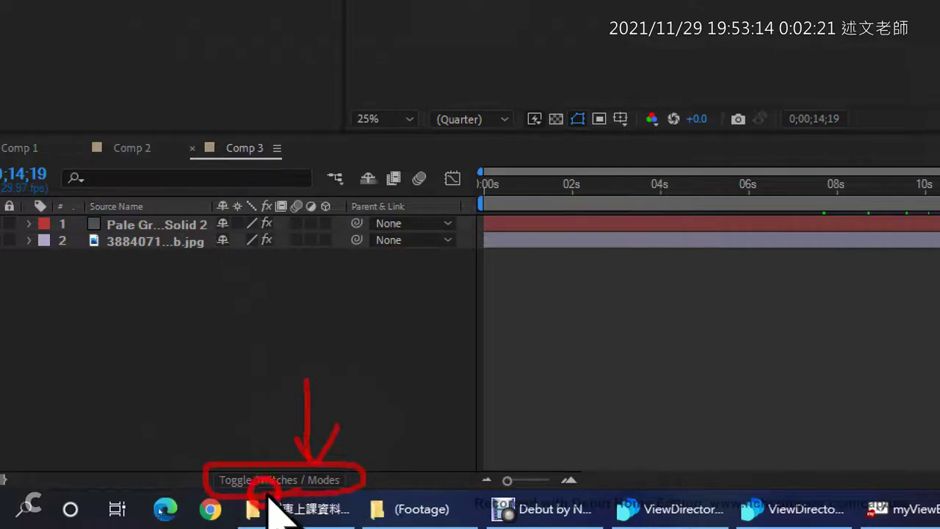
{"action": "key", "text": "ctrl+z"}
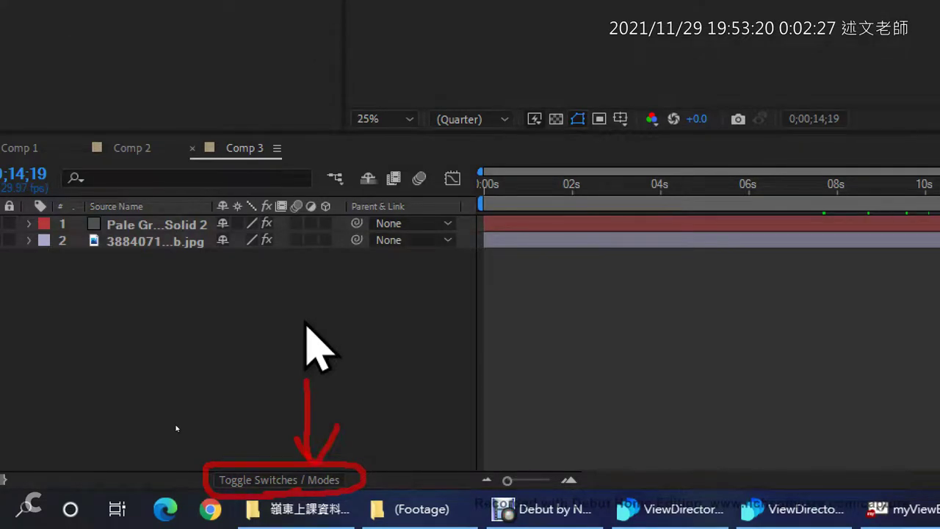
{"action": "key", "text": "Escape"}
{"action": "left_click", "coordinate": [320, 484]}
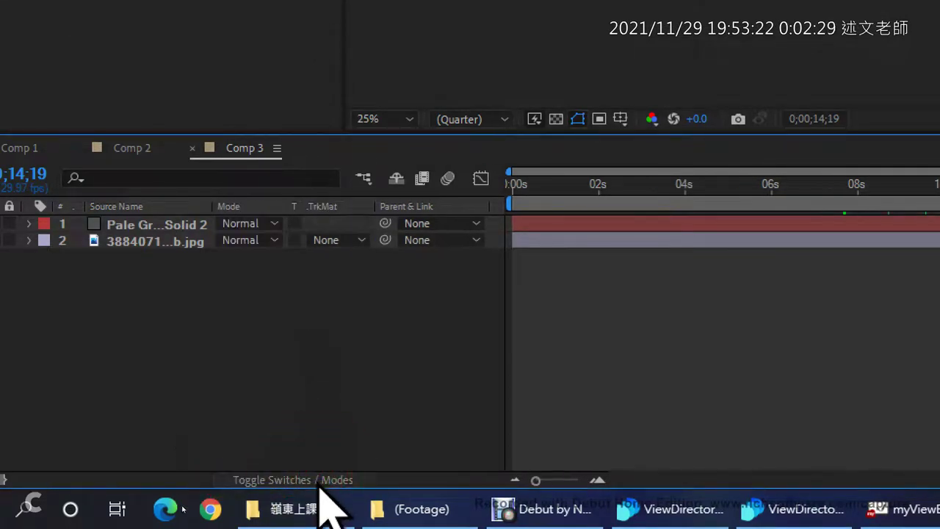
Circle the TrkMat and Mode columns of the Comp 3 layers in red, and clear the annotations.
{"action": "key", "text": "ctrl+2"}
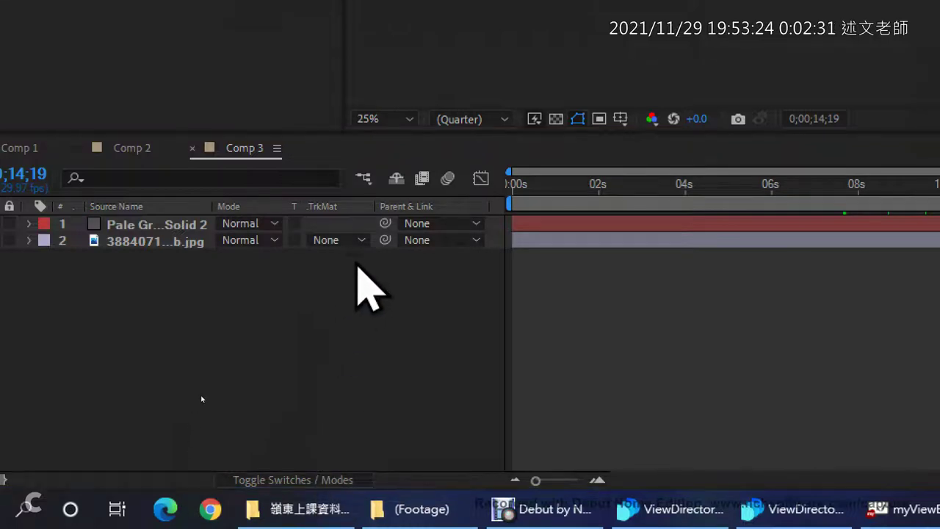
{"action": "mouse_move", "coordinate": [357, 261]}
{"action": "left_mouse_down"}
{"action": "mouse_move", "coordinate": [316, 262]}
{"action": "mouse_move", "coordinate": [301, 228]}
{"action": "mouse_move", "coordinate": [314, 195]}
{"action": "mouse_move", "coordinate": [356, 200]}
{"action": "mouse_move", "coordinate": [380, 222]}
{"action": "mouse_move", "coordinate": [355, 278]}
{"action": "left_mouse_up"}
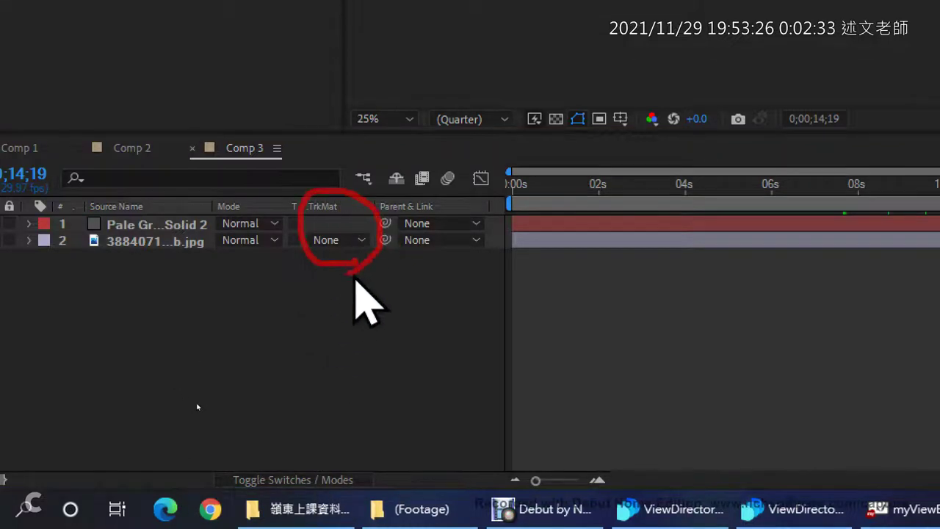
{"action": "mouse_move", "coordinate": [279, 242]}
{"action": "left_mouse_down"}
{"action": "mouse_move", "coordinate": [212, 255]}
{"action": "mouse_move", "coordinate": [196, 227]}
{"action": "mouse_move", "coordinate": [230, 168]}
{"action": "mouse_move", "coordinate": [277, 174]}
{"action": "mouse_move", "coordinate": [294, 236]}
{"action": "mouse_move", "coordinate": [269, 279]}
{"action": "left_mouse_up"}
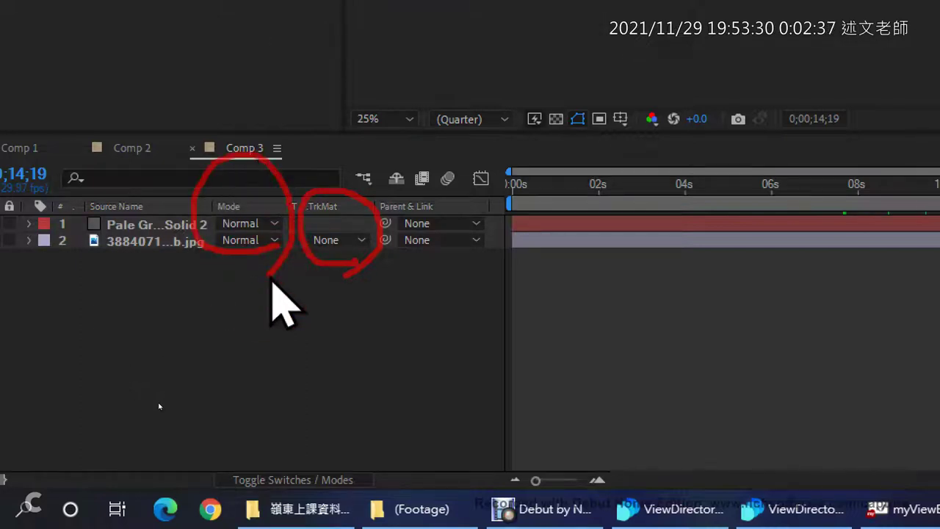
{"action": "key", "text": "Escape"}
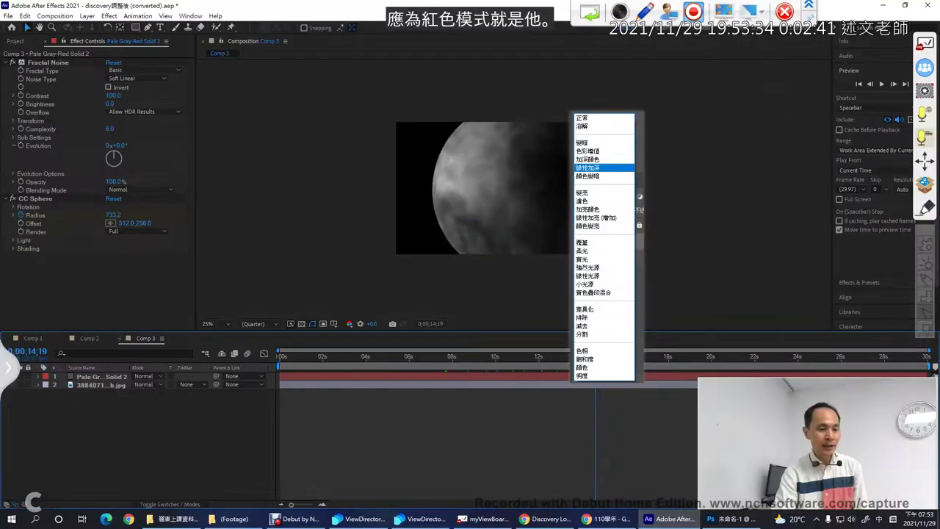
Capture the blending mode list of Pale Gray-Red Solid 2 and pin the image over the composition view.
{"action": "left_click", "coordinate": [160, 379]}
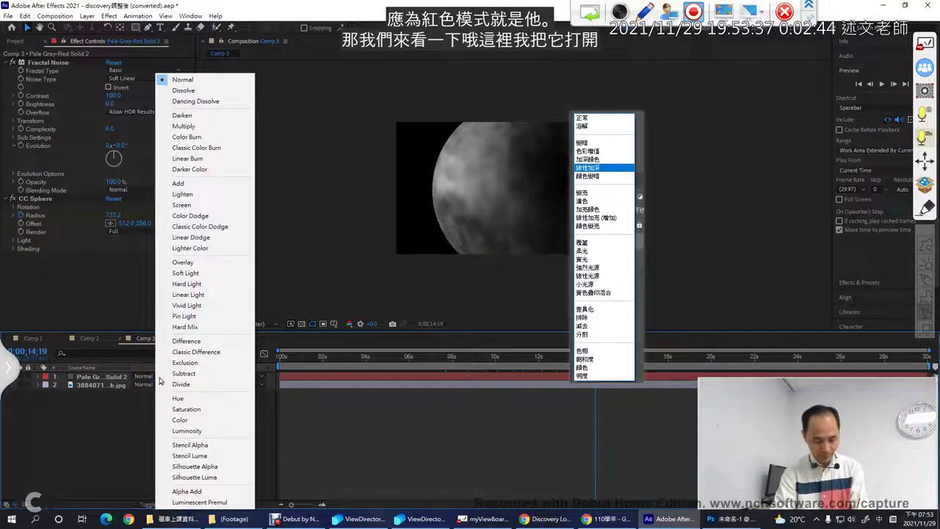
{"action": "key", "text": "F1"}
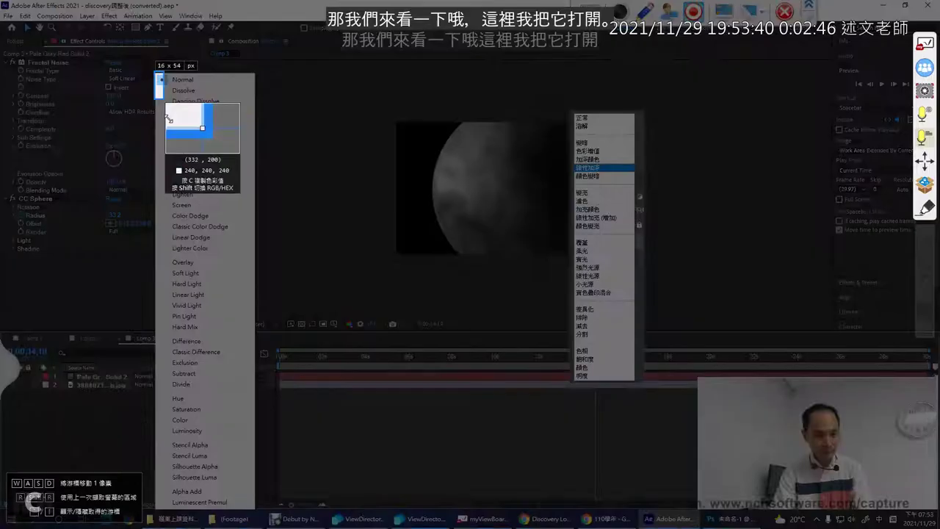
{"action": "left_click_drag", "start_coordinate": [154, 71], "coordinate": [255, 509]}
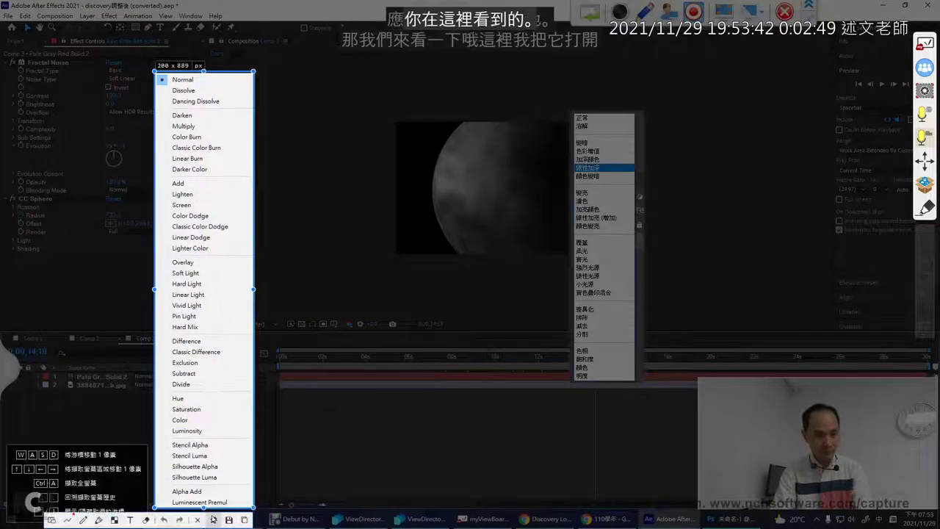
{"action": "left_click", "coordinate": [214, 518]}
{"action": "left_click_drag", "start_coordinate": [222, 352], "coordinate": [415, 339]}
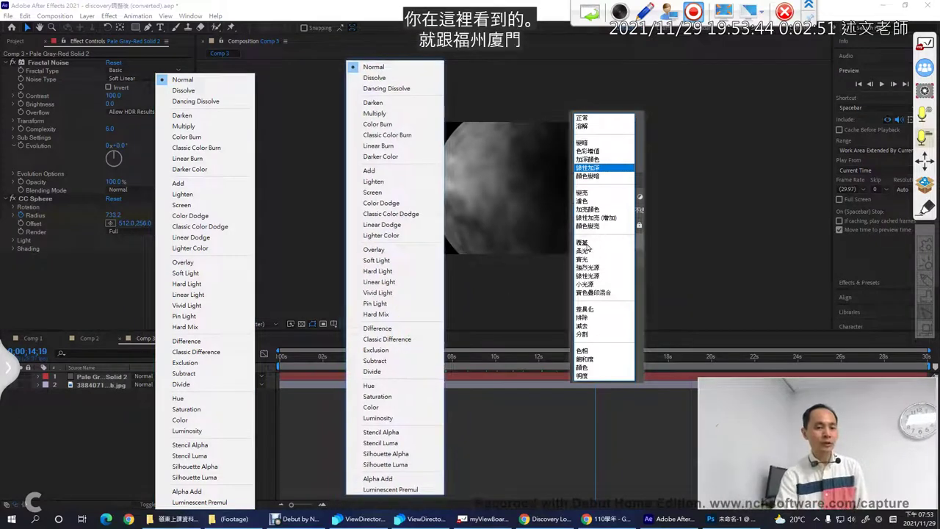
Place the pinned Photoshop blend mode list beside the pinned After Effects list and enlarge it for comparison.
{"action": "left_click_drag", "start_coordinate": [620, 234], "coordinate": [517, 184]}
{"action": "scroll", "coordinate": [518, 184], "scroll_direction": "up", "scroll_amount": 10}
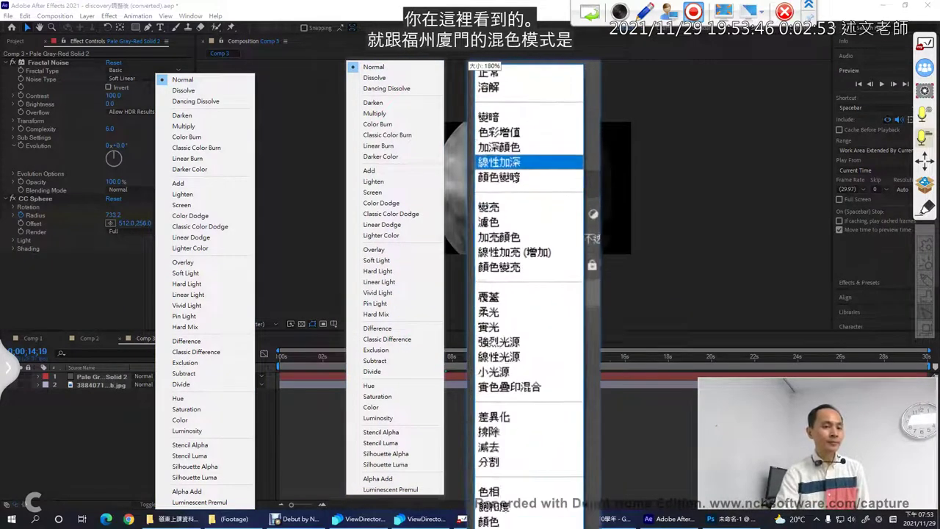
{"action": "left_click_drag", "start_coordinate": [542, 169], "coordinate": [526, 166]}
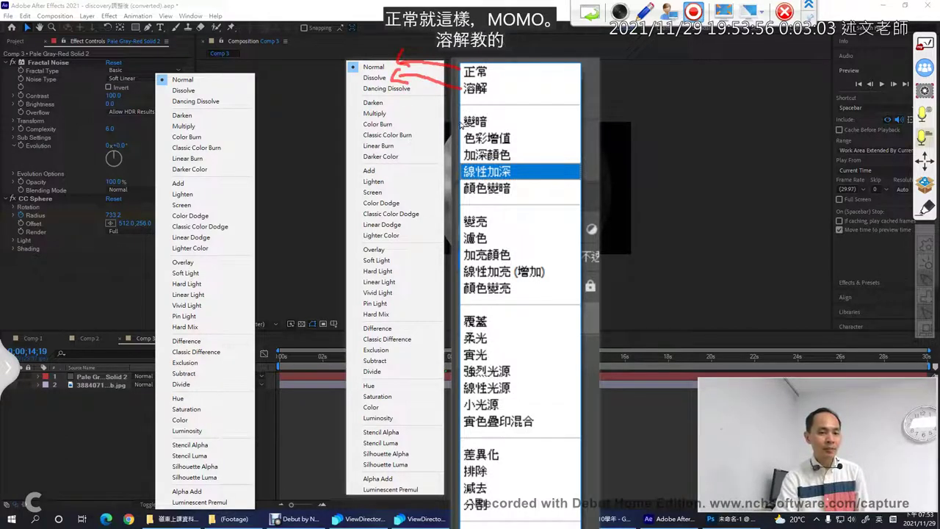
Draw red arrows linking Photoshop's darkening modes, from 變暗 to 顏色變暗, to After Effects' group from Darken to Darker Color.
{"action": "left_click_drag", "start_coordinate": [458, 121], "coordinate": [385, 107]}
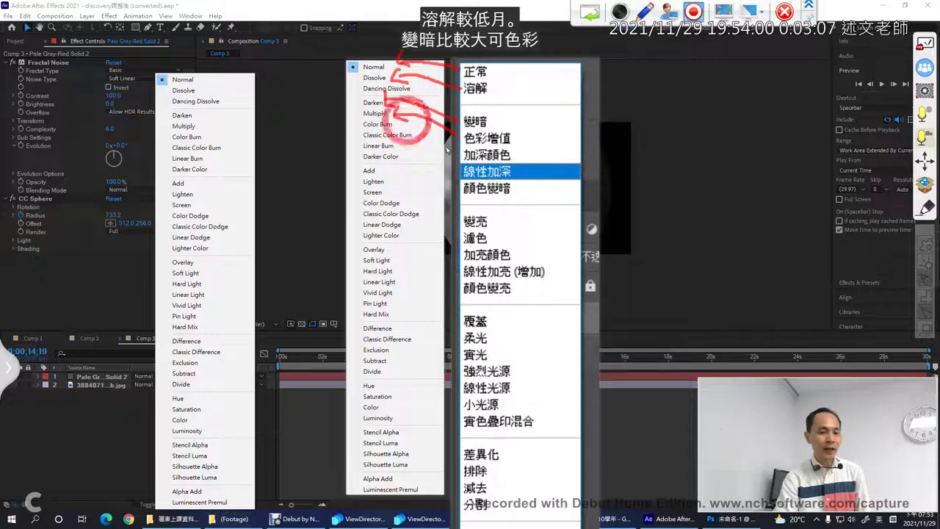
{"action": "left_click_drag", "start_coordinate": [459, 153], "coordinate": [408, 127]}
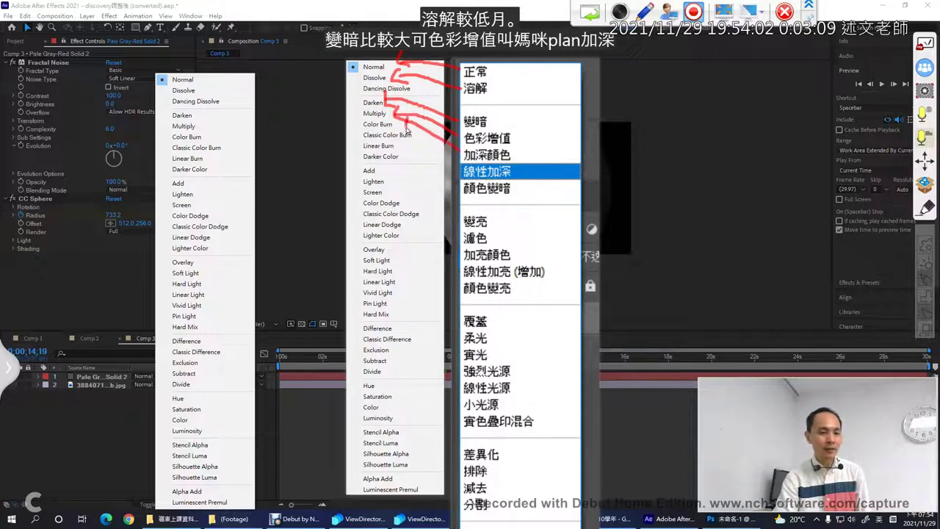
{"action": "left_click_drag", "start_coordinate": [453, 166], "coordinate": [403, 143]}
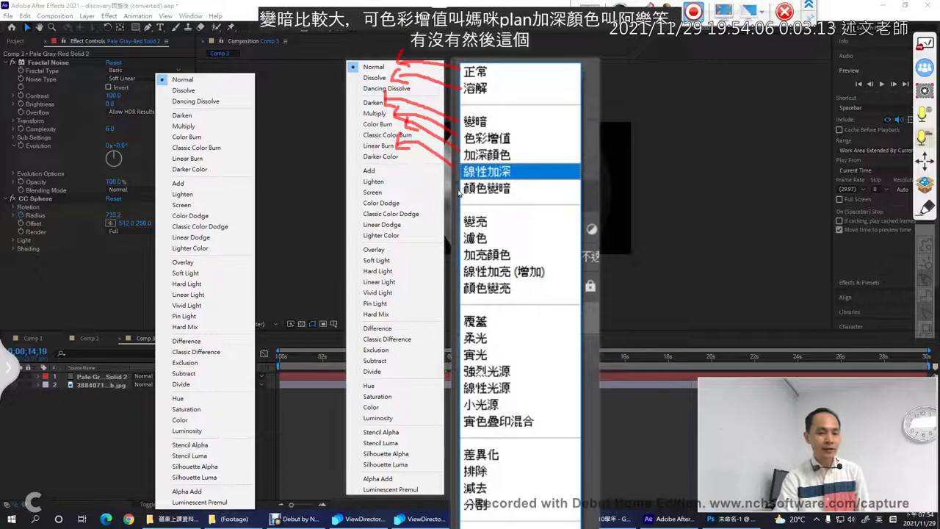
{"action": "left_click_drag", "start_coordinate": [420, 171], "coordinate": [409, 158]}
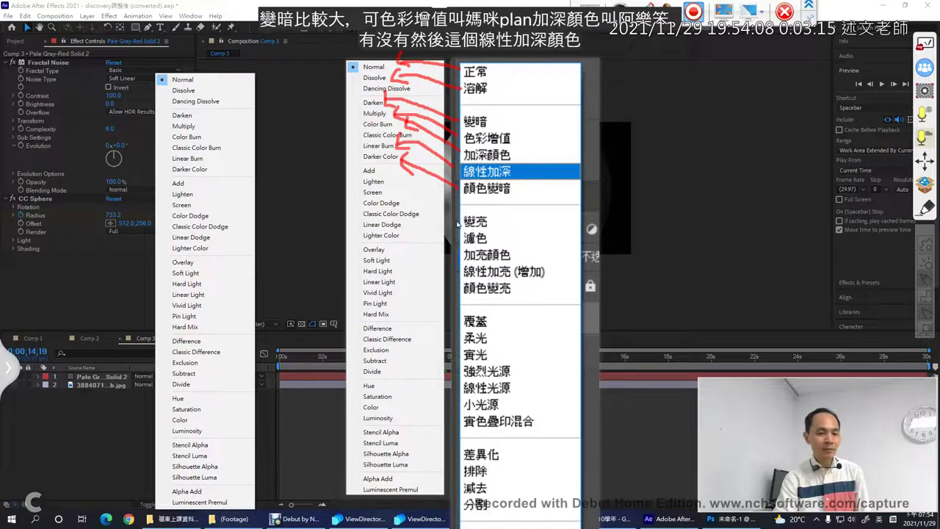
Draw red arrows from Photoshop's brightening and overlay modes toward After Effects' groups starting with Add and Overlay.
{"action": "mouse_move", "coordinate": [456, 219]}
{"action": "left_mouse_down"}
{"action": "mouse_move", "coordinate": [383, 168]}
{"action": "mouse_move", "coordinate": [421, 207]}
{"action": "mouse_move", "coordinate": [386, 189]}
{"action": "left_mouse_up"}
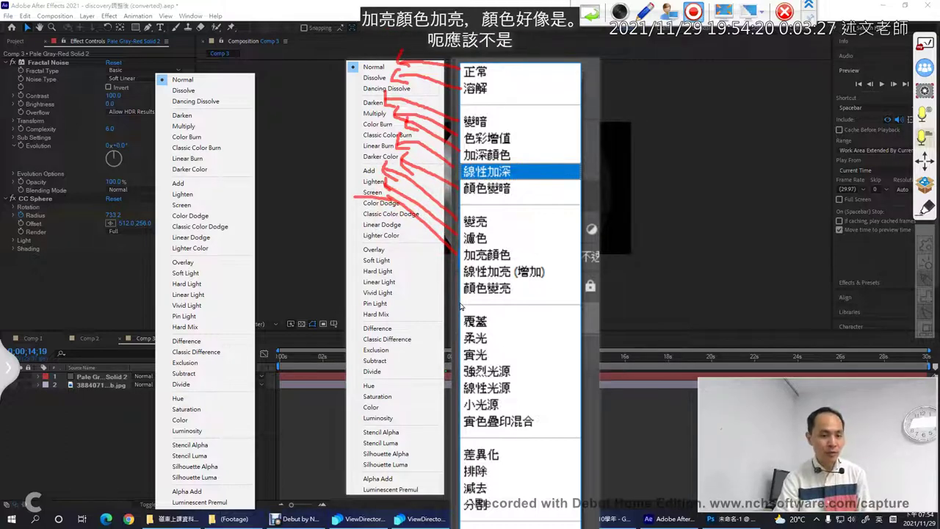
{"action": "left_click_drag", "start_coordinate": [463, 337], "coordinate": [465, 373]}
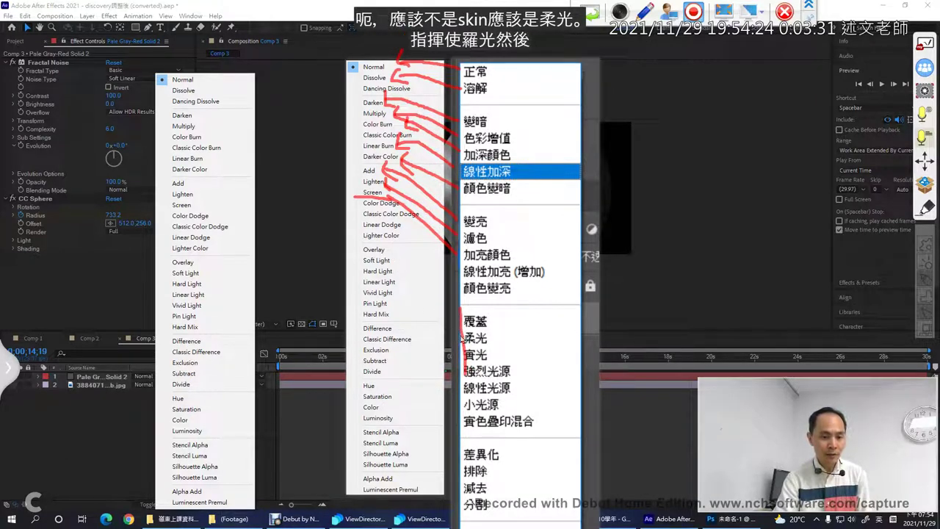
{"action": "left_click_drag", "start_coordinate": [462, 337], "coordinate": [427, 302]}
{"action": "mouse_move", "coordinate": [387, 262]}
{"action": "left_mouse_down"}
{"action": "mouse_move", "coordinate": [410, 268]}
{"action": "mouse_move", "coordinate": [460, 317]}
{"action": "mouse_move", "coordinate": [399, 260]}
{"action": "left_mouse_up"}
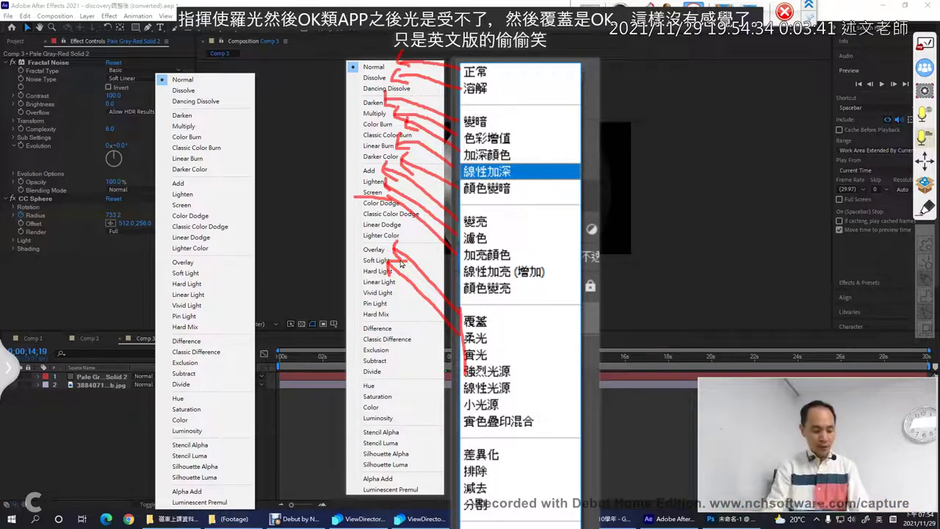
Clear the red annotations and close the pinned Photoshop and After Effects blend mode lists.
{"action": "key", "text": "Escape"}
{"action": "right_click", "coordinate": [514, 177]}
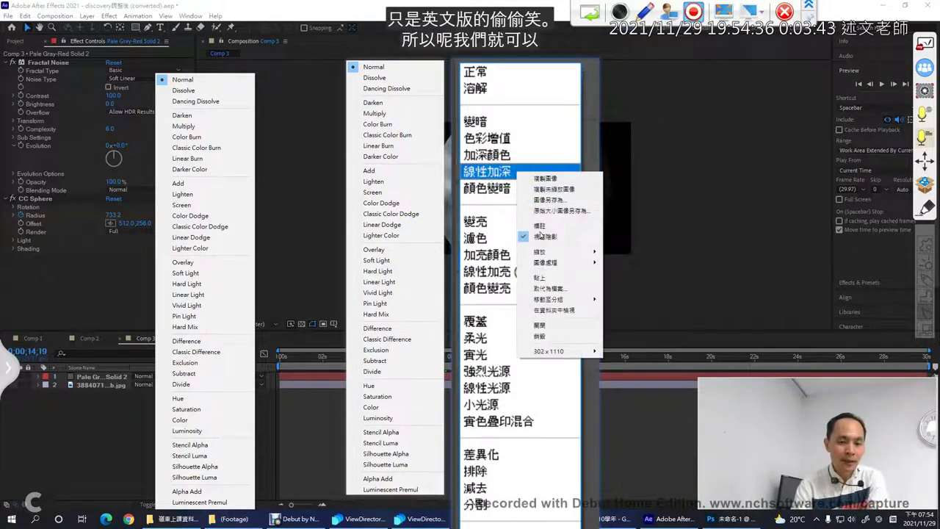
{"action": "left_click", "coordinate": [544, 324]}
{"action": "right_click", "coordinate": [381, 190]}
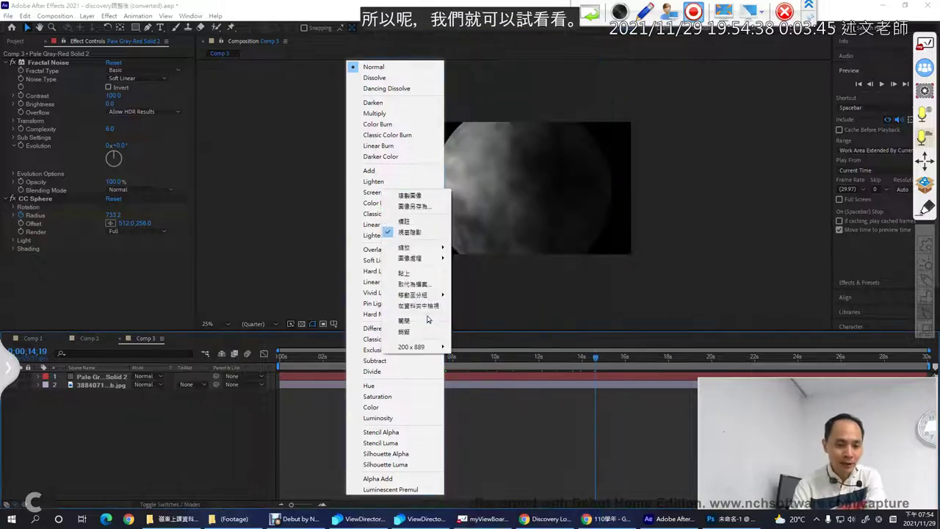
{"action": "left_click", "coordinate": [424, 320]}
Set the blending mode of Pale Gray-Red Solid 2 to Add and scrub to 0;00;18;05 to preview it.
{"action": "left_click", "coordinate": [146, 376]}
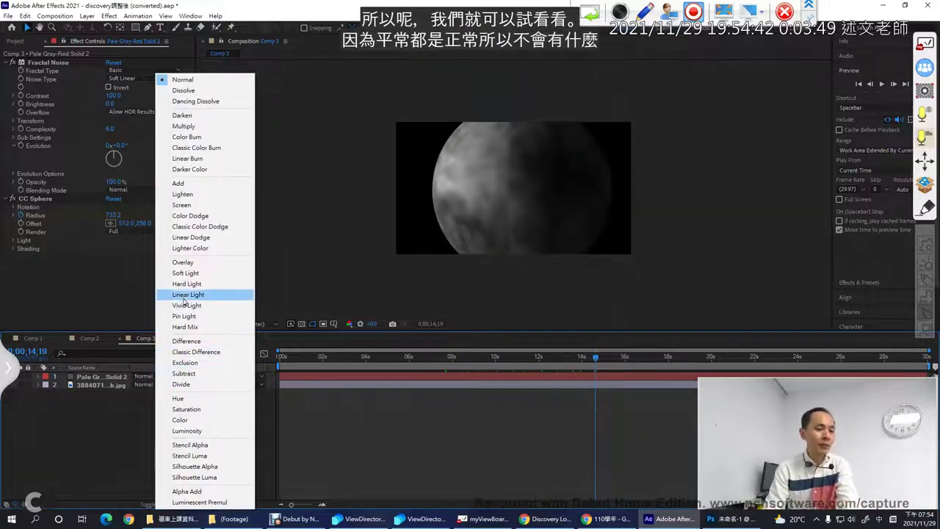
{"action": "left_click", "coordinate": [178, 184]}
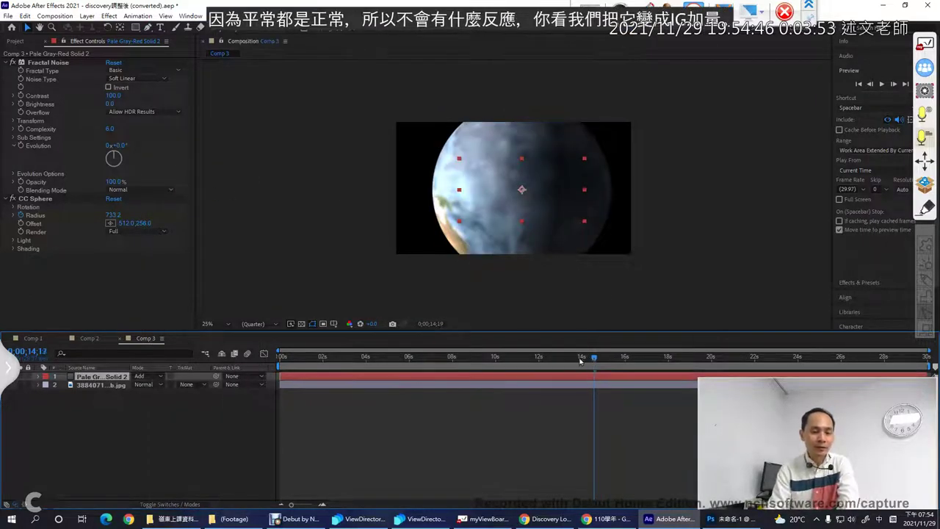
{"action": "left_click_drag", "start_coordinate": [580, 360], "coordinate": [671, 362]}
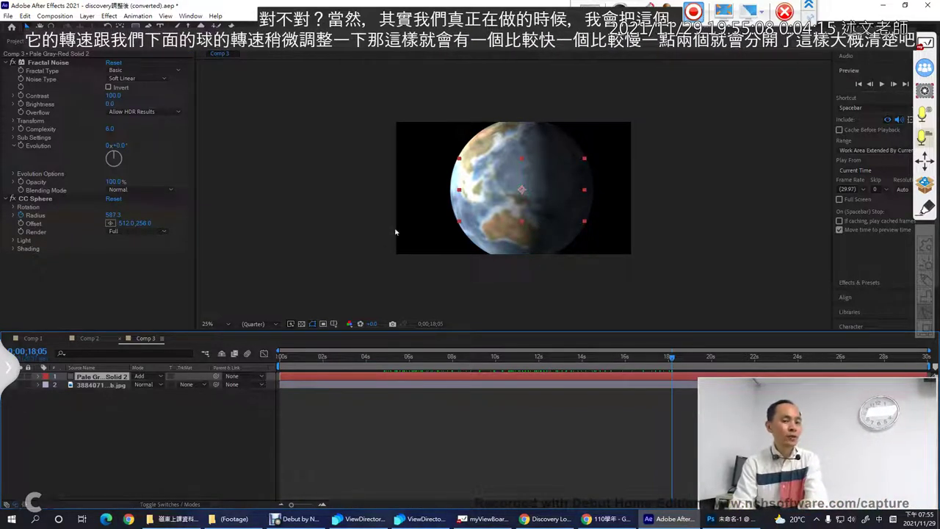
Try the Lighten blending mode on Pale Gray-Red Solid 2, and set the layer's mode to Screen instead.
{"action": "scroll", "coordinate": [460, 253], "scroll_direction": "up", "scroll_amount": 2}
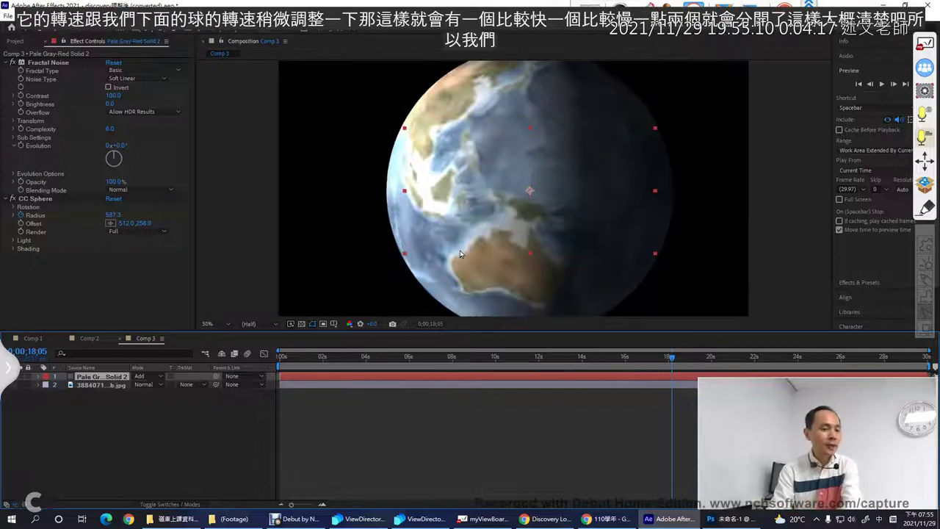
{"action": "left_click", "coordinate": [145, 378]}
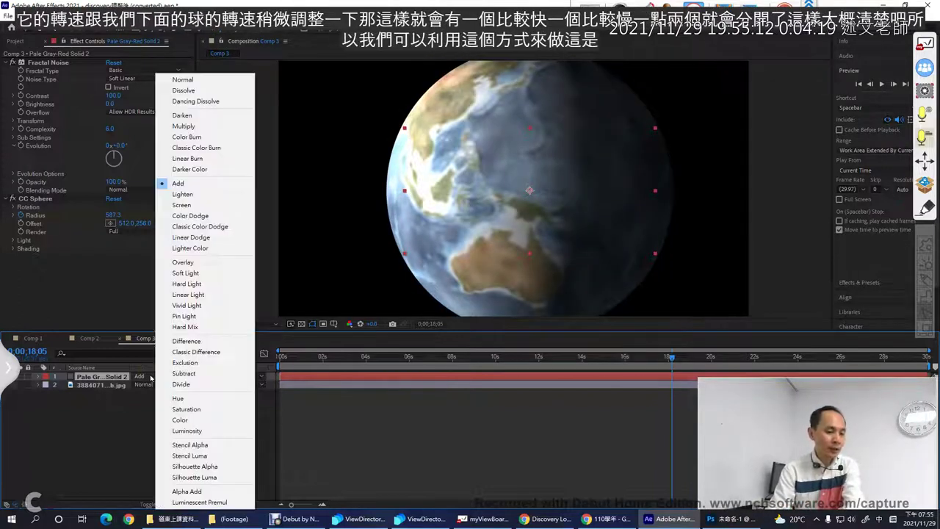
{"action": "left_click", "coordinate": [182, 194]}
{"action": "left_click", "coordinate": [144, 377]}
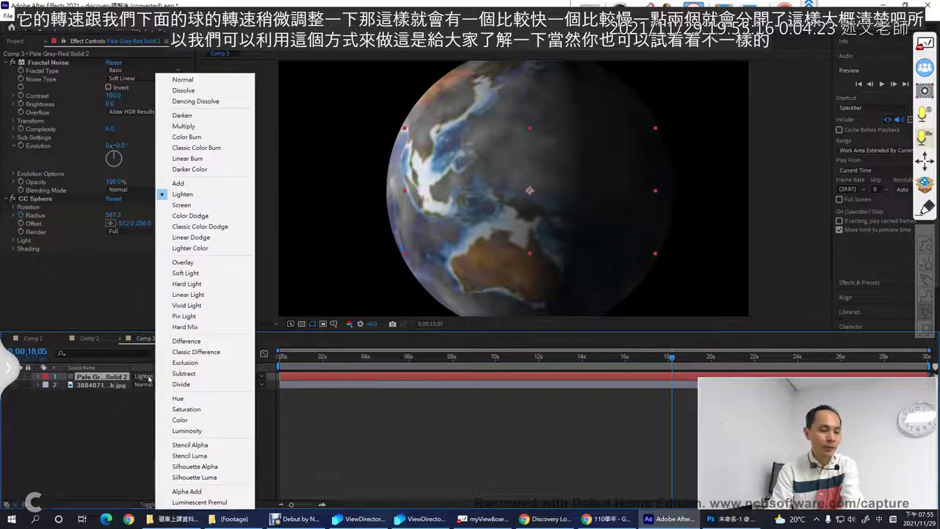
{"action": "left_click", "coordinate": [180, 205]}
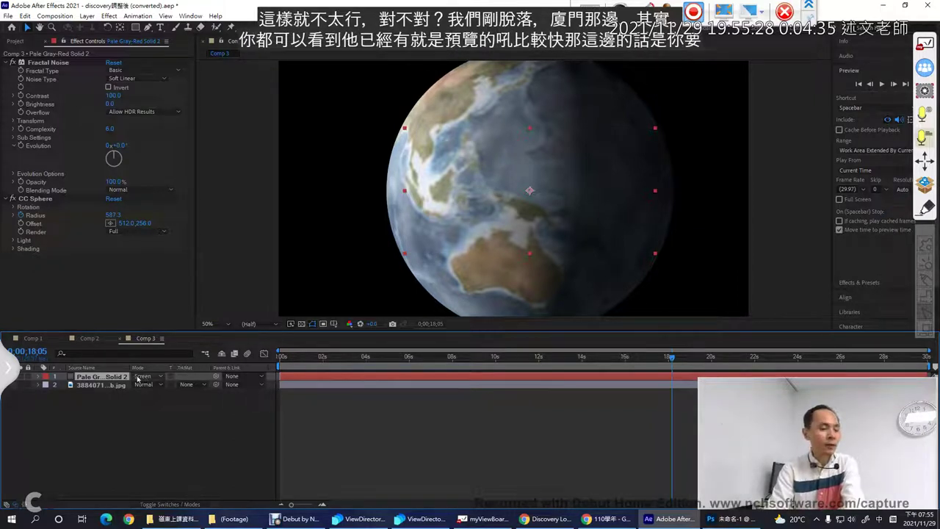
Lower the opacity of Pale Gray-Red Solid 2 to 51% and scrub Comp 3 to 0;00;14;25 to preview the blend.
{"action": "left_click", "coordinate": [39, 377]}
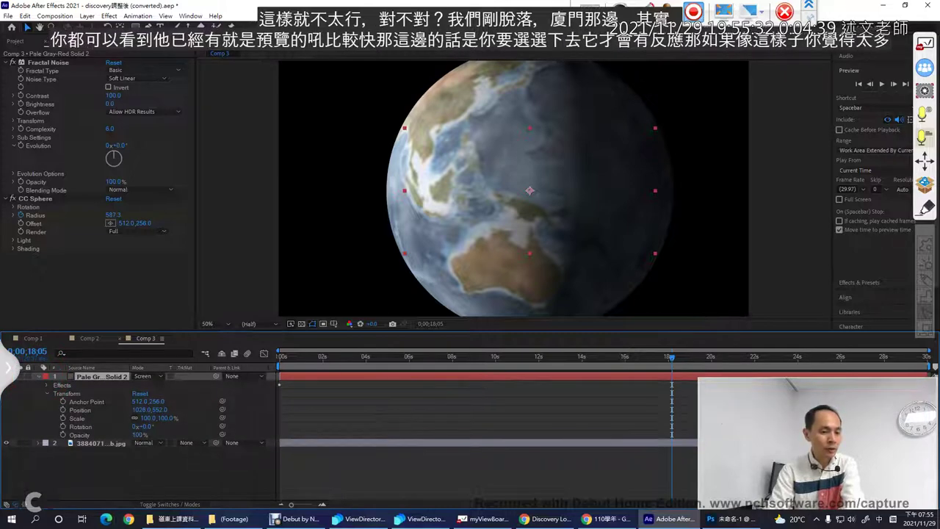
{"action": "left_click_drag", "start_coordinate": [138, 435], "coordinate": [107, 435]}
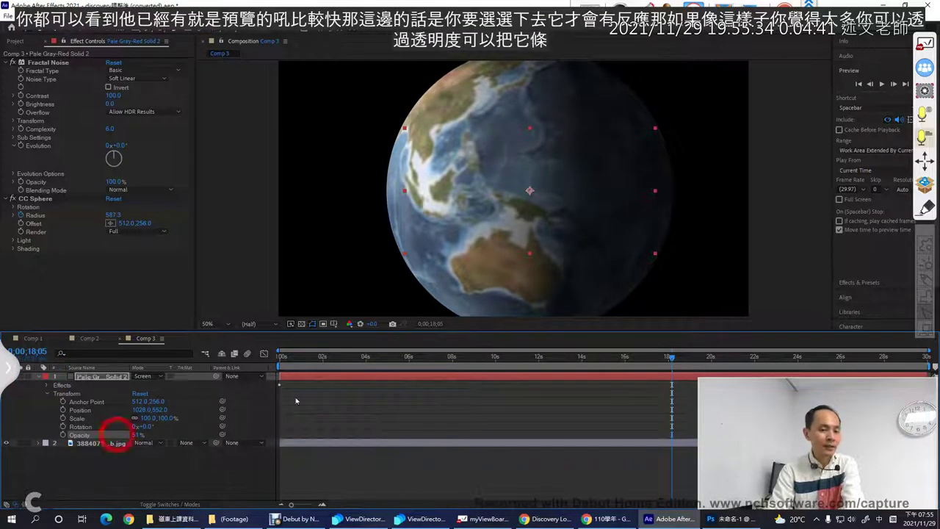
{"action": "left_click_drag", "start_coordinate": [308, 360], "coordinate": [599, 357]}
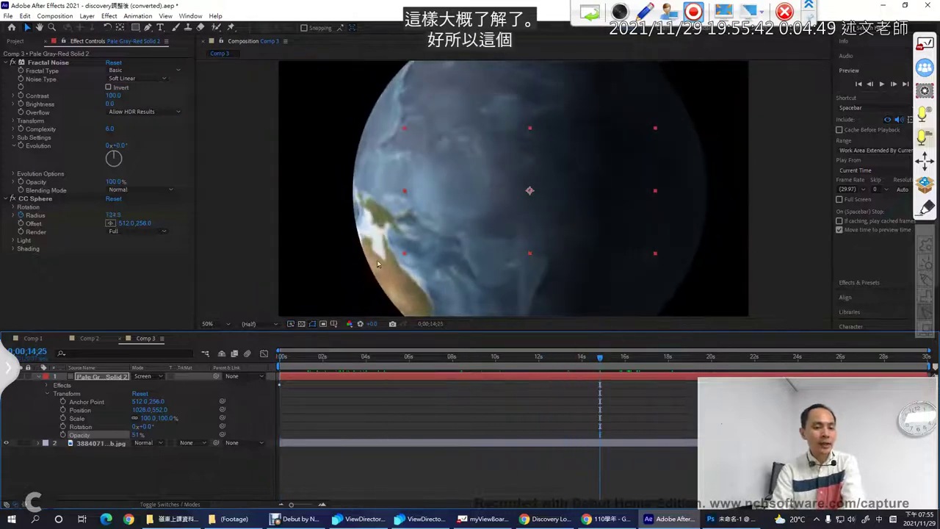
{"action": "key", "text": "comma"}
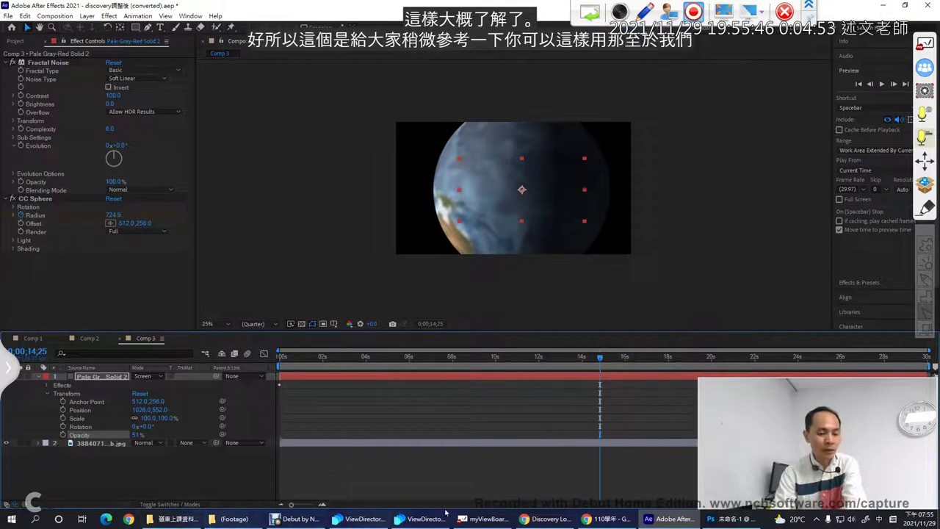
Switch to the Discovery Logo notes in Google Docs and review the Mode / Add, Offset and Pre-Compose sections.
{"action": "left_click", "coordinate": [547, 518]}
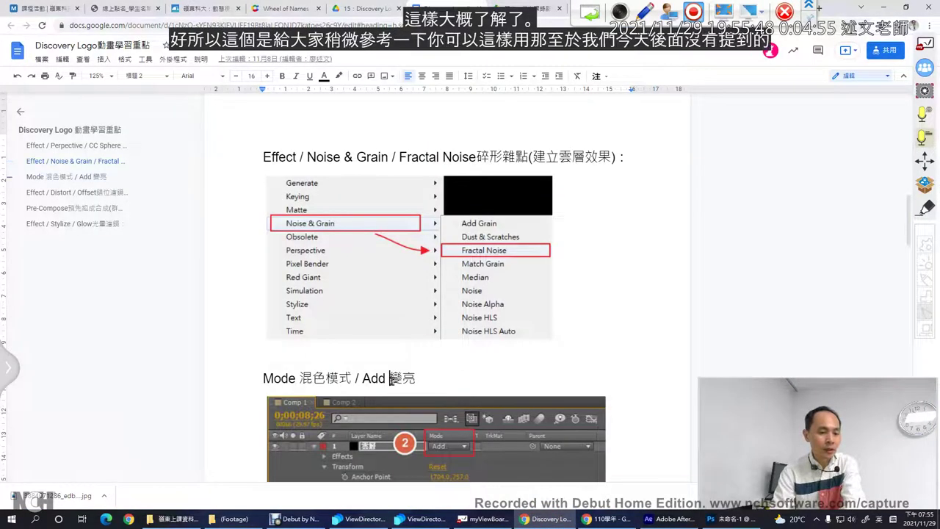
{"action": "scroll", "coordinate": [391, 389], "scroll_direction": "down", "scroll_amount": 3}
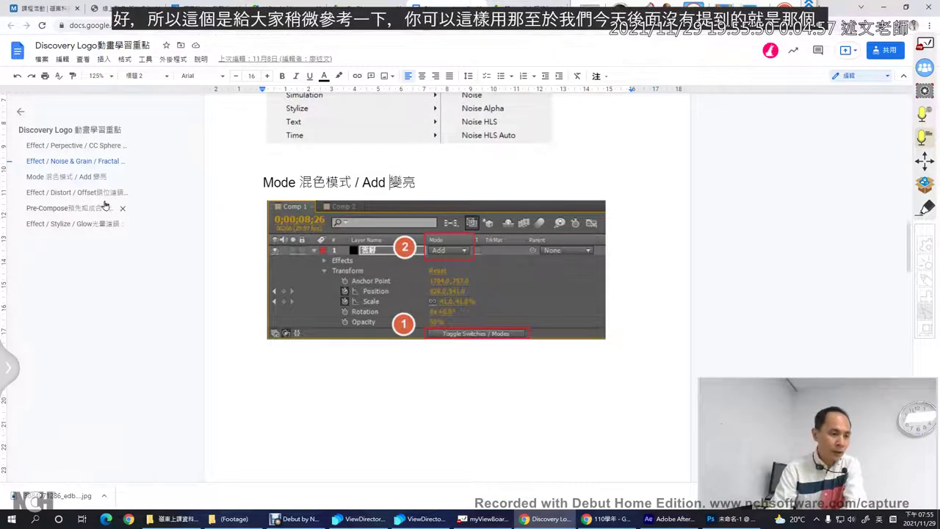
{"action": "left_click", "coordinate": [75, 193]}
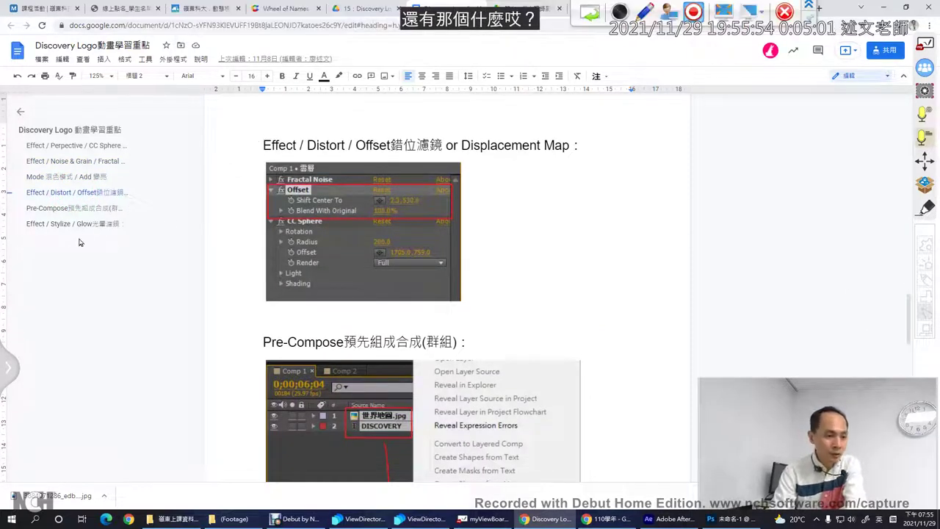
{"action": "left_click", "coordinate": [86, 213]}
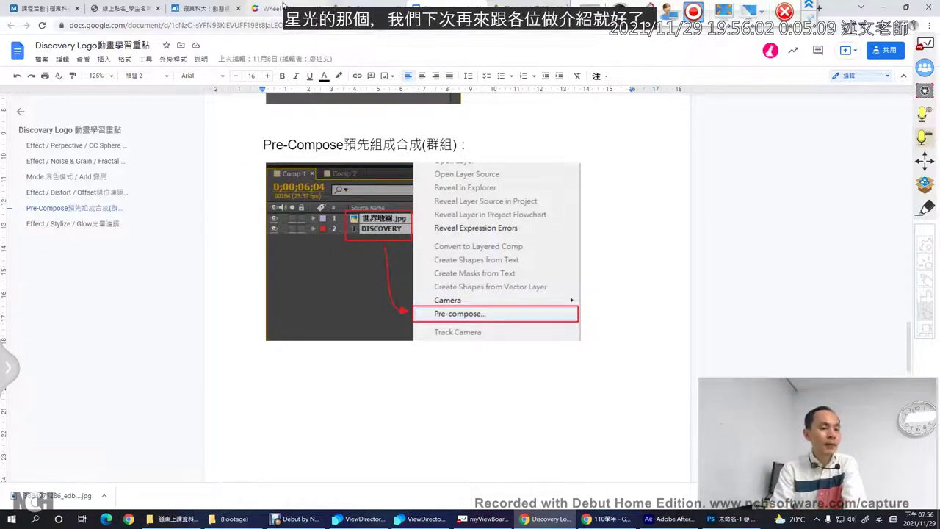
Return to After Effects and scrub Comp 3 to 0;00;17;15 to preview the blended earth sphere.
{"action": "left_click", "coordinate": [659, 519]}
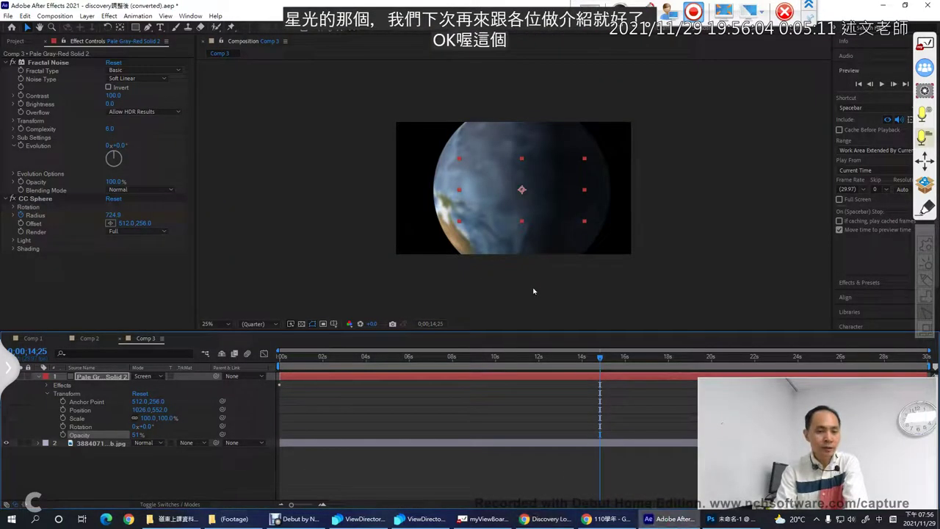
{"action": "mouse_move", "coordinate": [299, 357]}
{"action": "left_mouse_down"}
{"action": "mouse_move", "coordinate": [669, 359]}
{"action": "mouse_move", "coordinate": [293, 373]}
{"action": "mouse_move", "coordinate": [382, 359]}
{"action": "mouse_move", "coordinate": [658, 365]}
{"action": "left_mouse_up"}
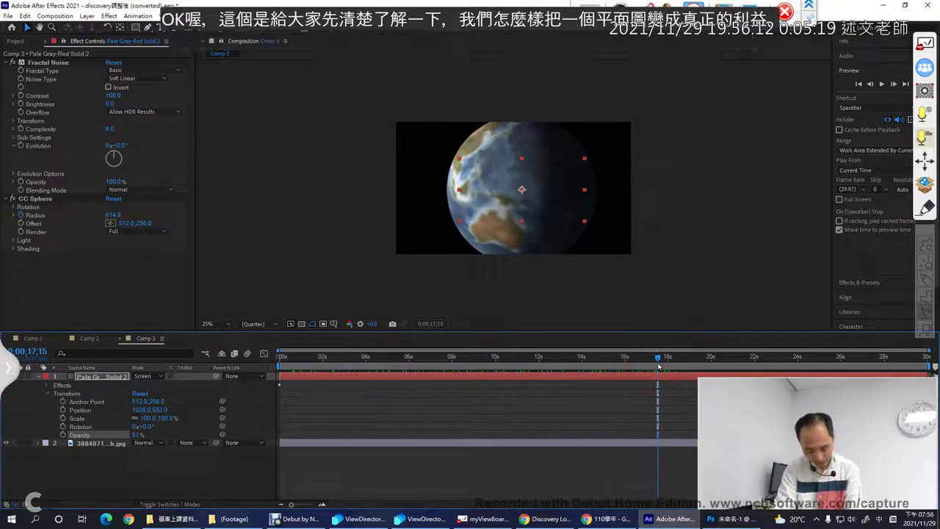